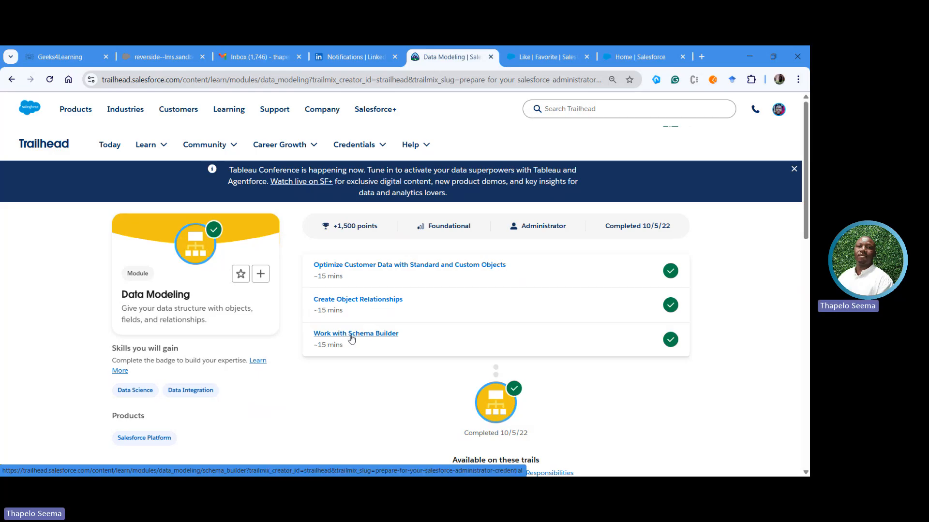
Open the Work with Schema Builder unit and review its instructions for displaying objects and creating objects and fields
left_click(353, 338)
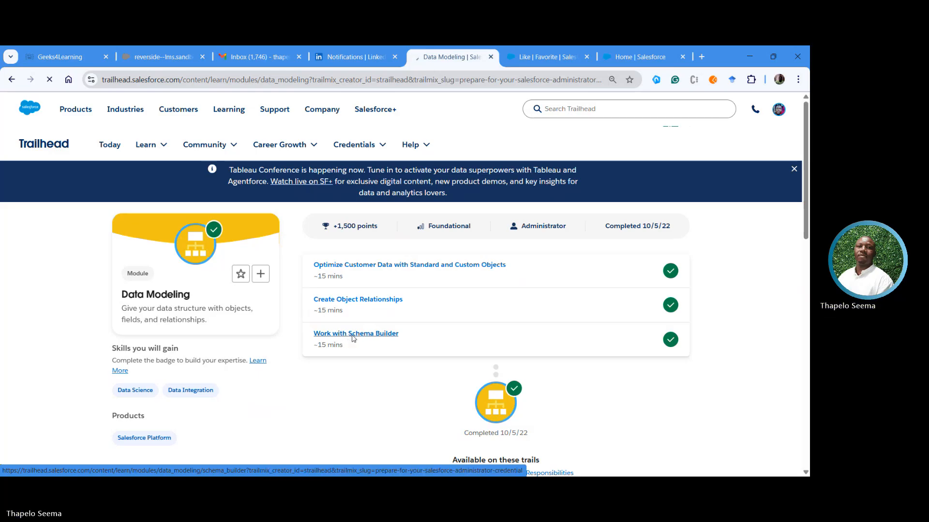
scroll(321, 329, "down", 1)
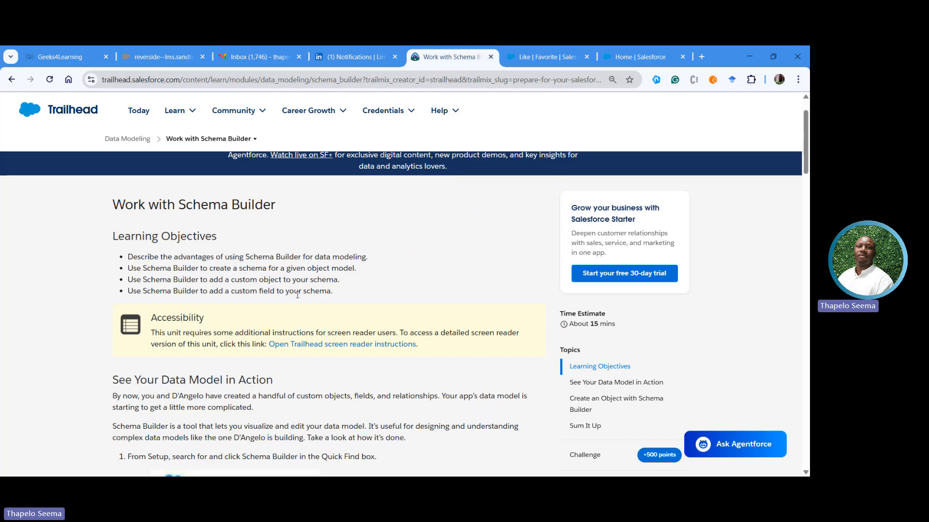
scroll(297, 295, "down", 3)
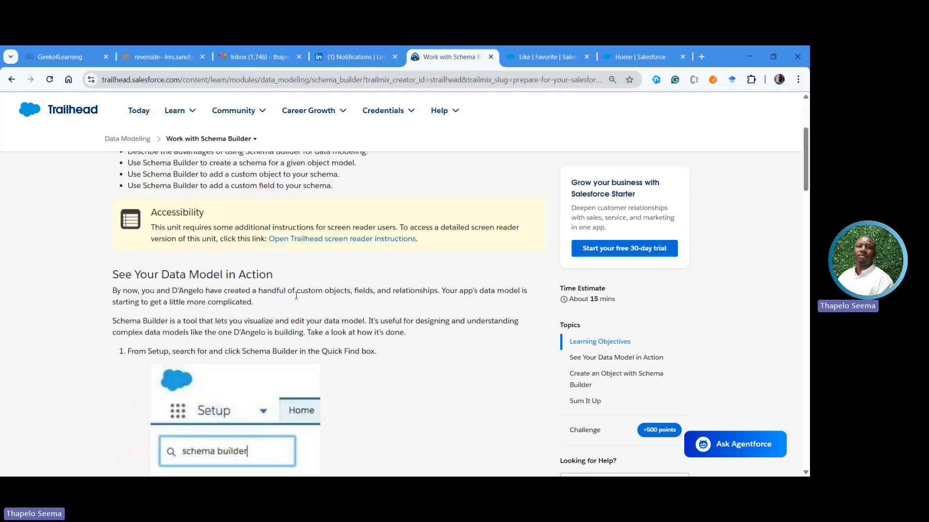
scroll(296, 296, "down", 1)
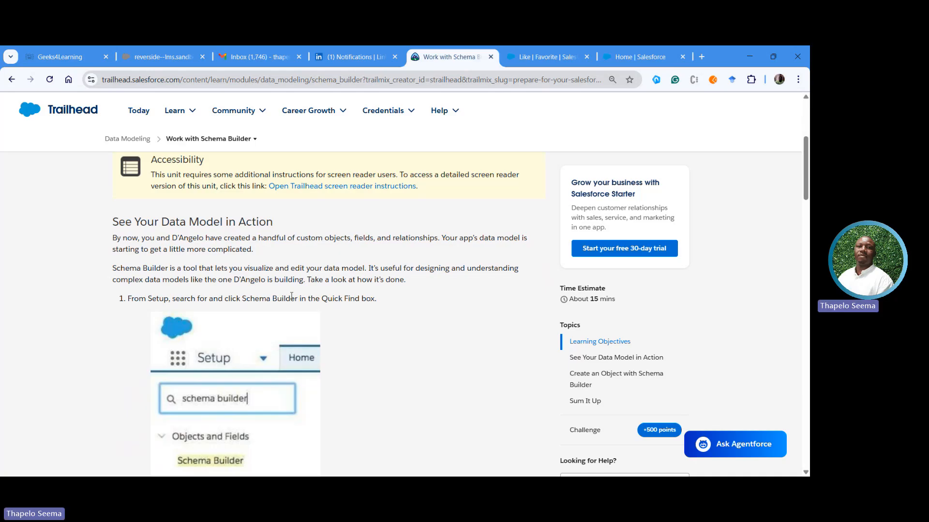
scroll(177, 319, "down", 2)
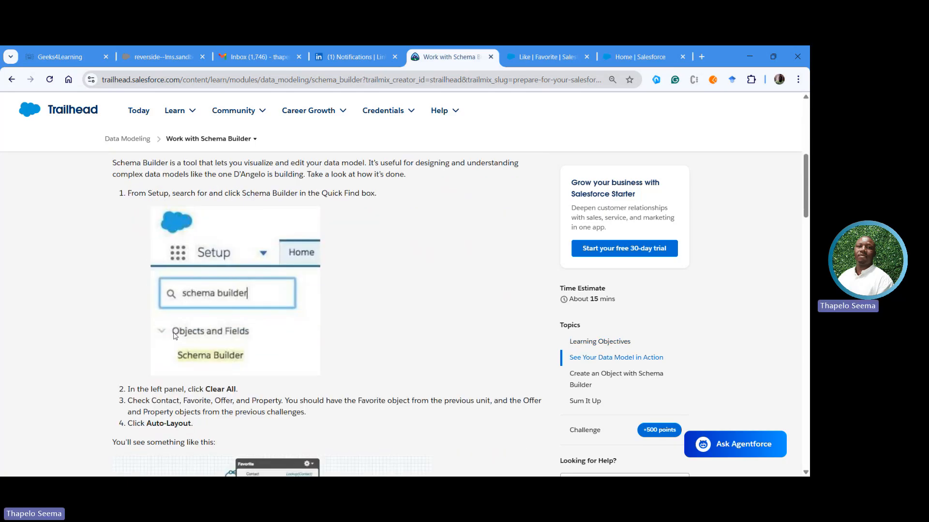
scroll(177, 385, "down", 2)
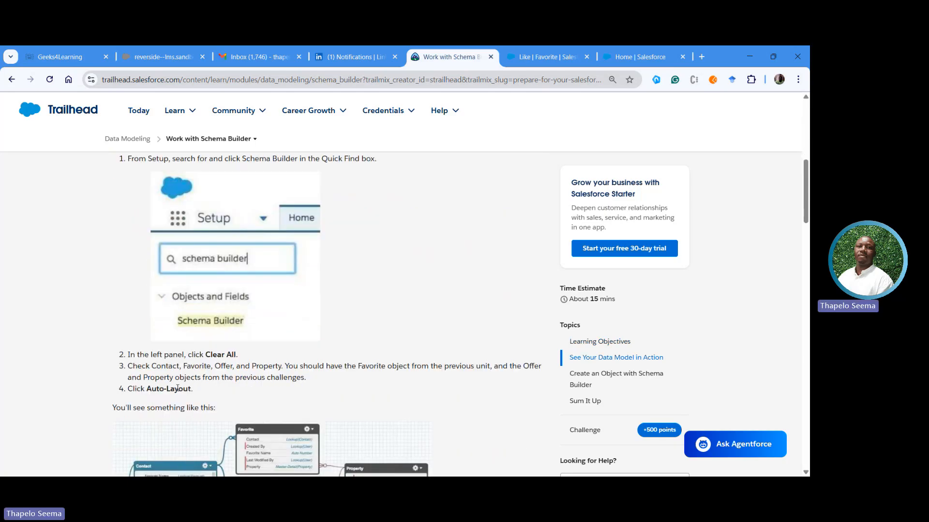
scroll(178, 389, "down", 3)
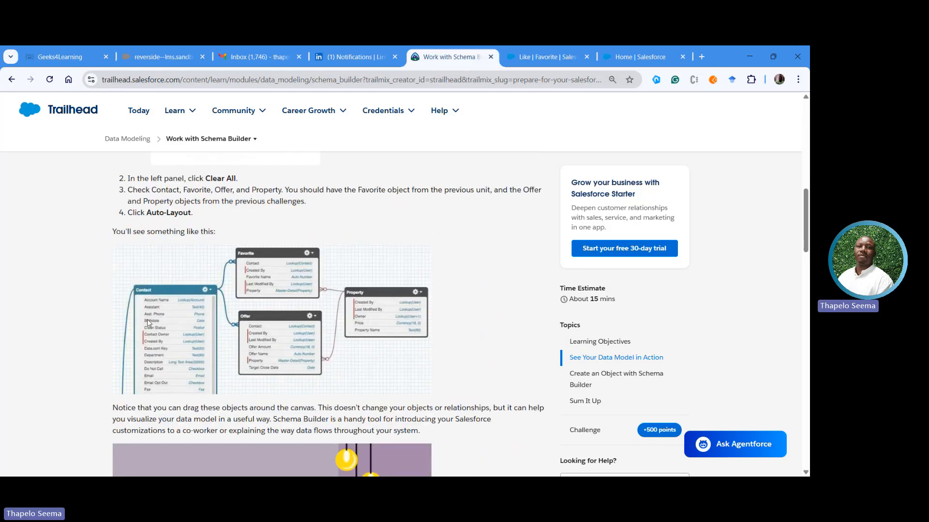
scroll(148, 321, "down", 1)
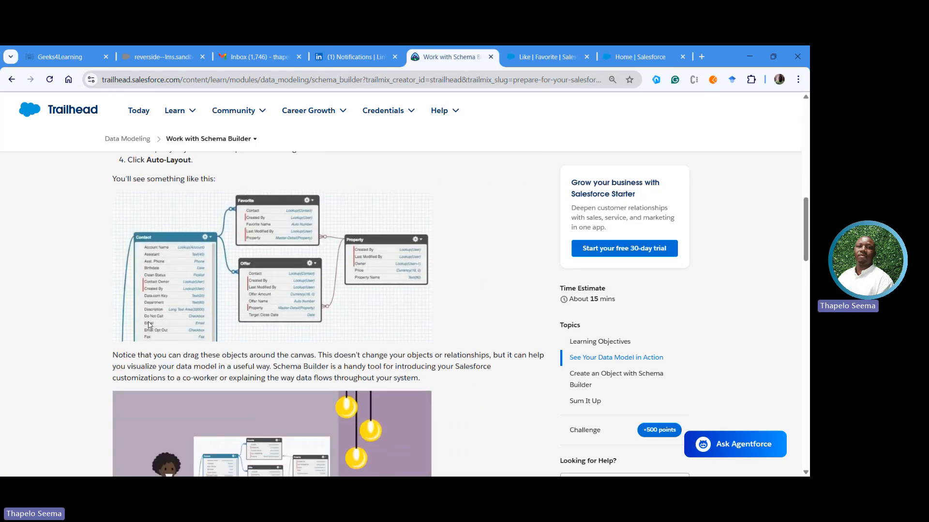
scroll(170, 315, "up", 2)
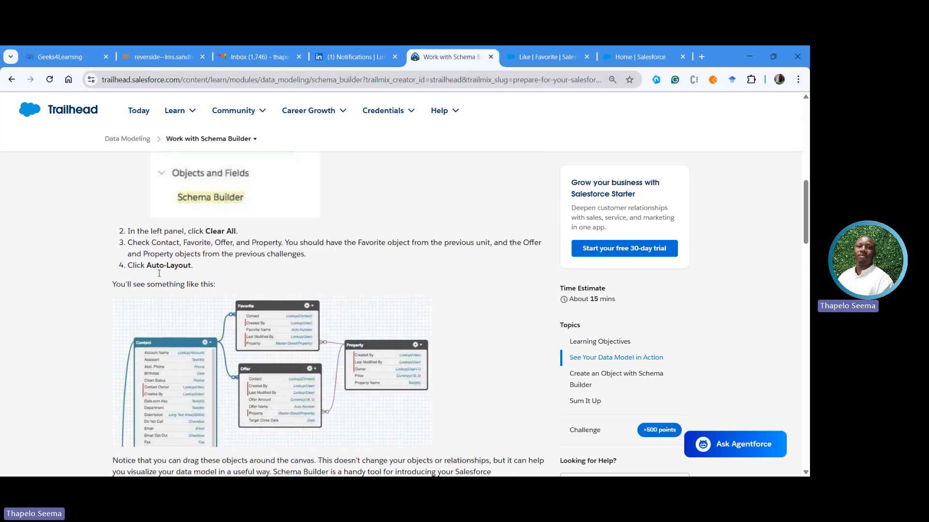
scroll(161, 315, "down", 2)
scroll(164, 338, "up", 3)
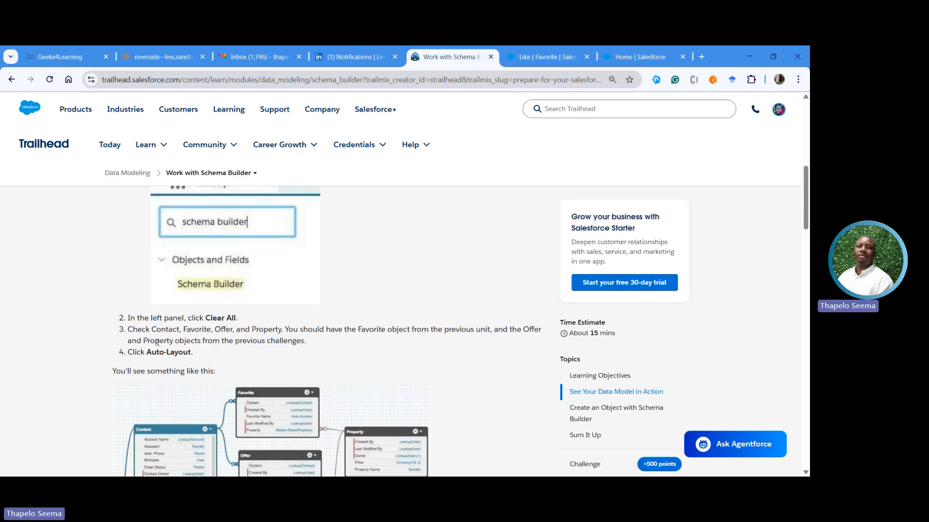
scroll(184, 370, "down", 8)
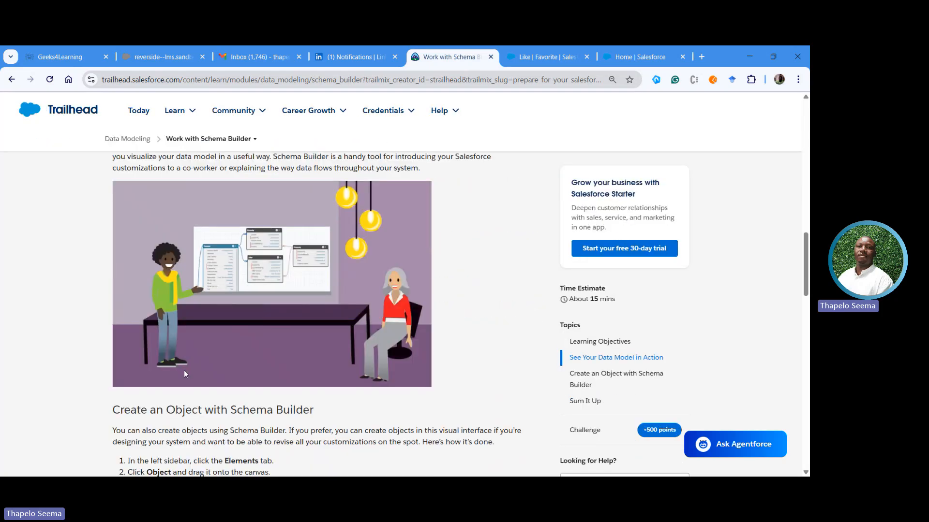
scroll(185, 373, "down", 2)
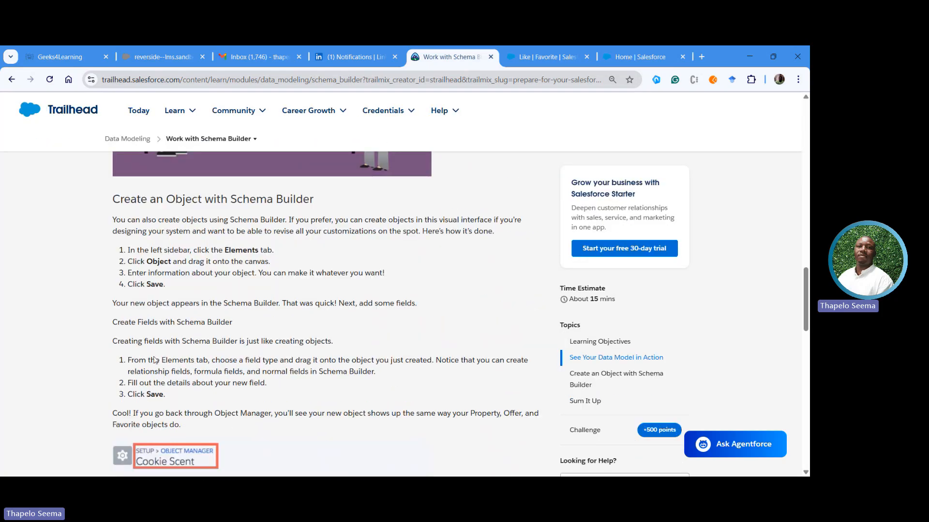
scroll(159, 353, "down", 4)
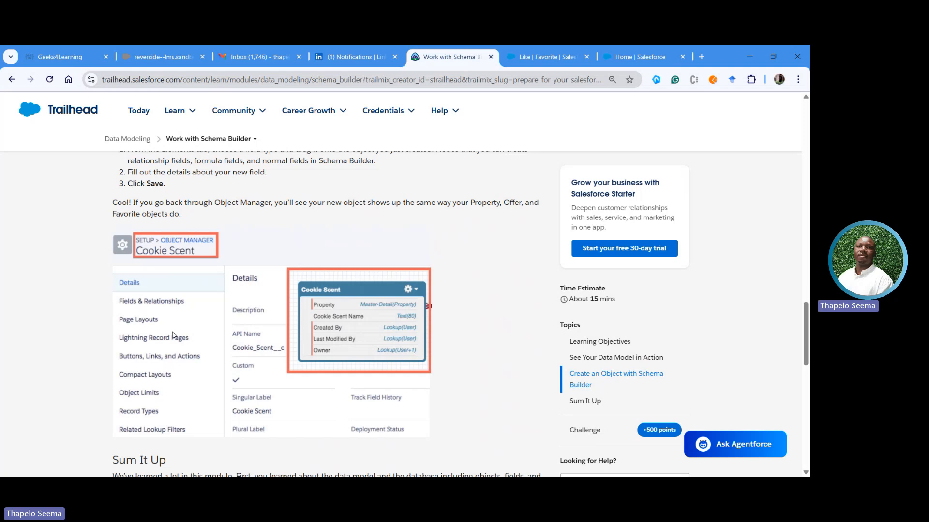
scroll(186, 334, "down", 2)
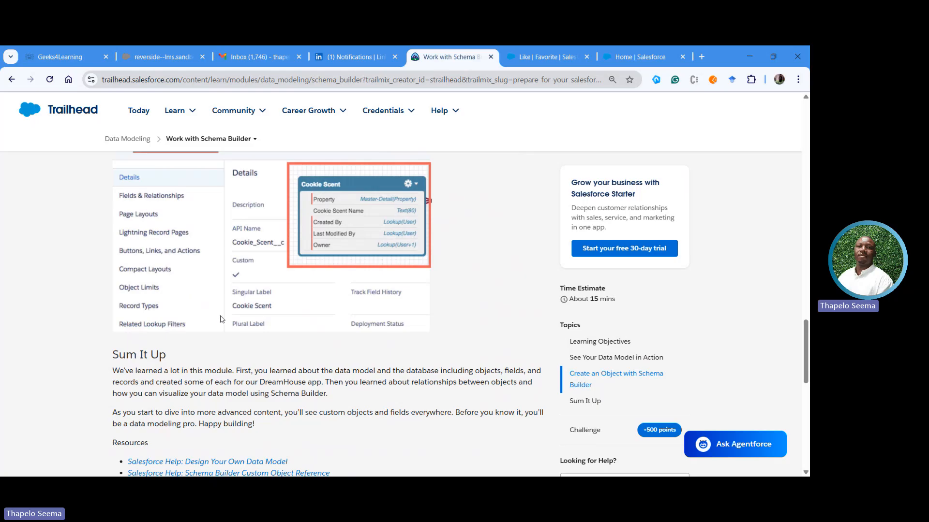
scroll(220, 315, "up", 2)
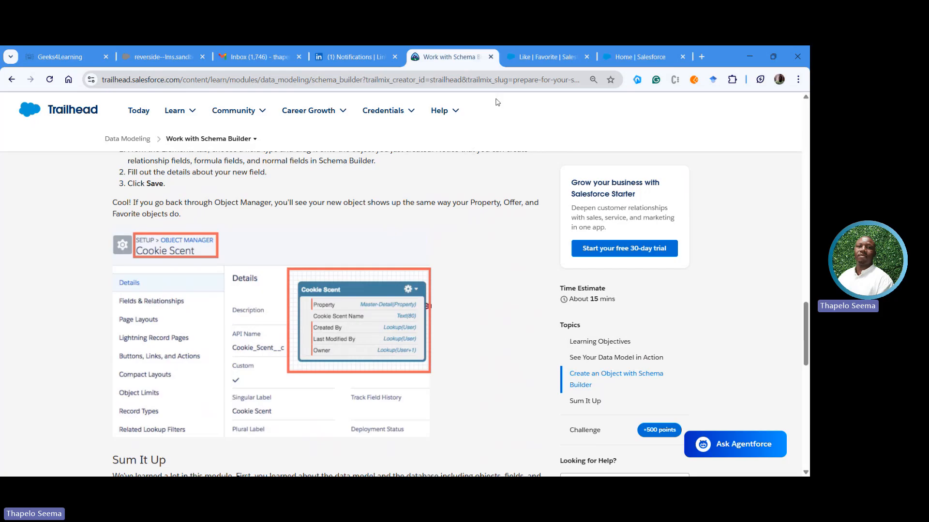
Switch to the Salesforce Setup home page, search the setup options for Schema, and open Schema Builder
left_click(635, 64)
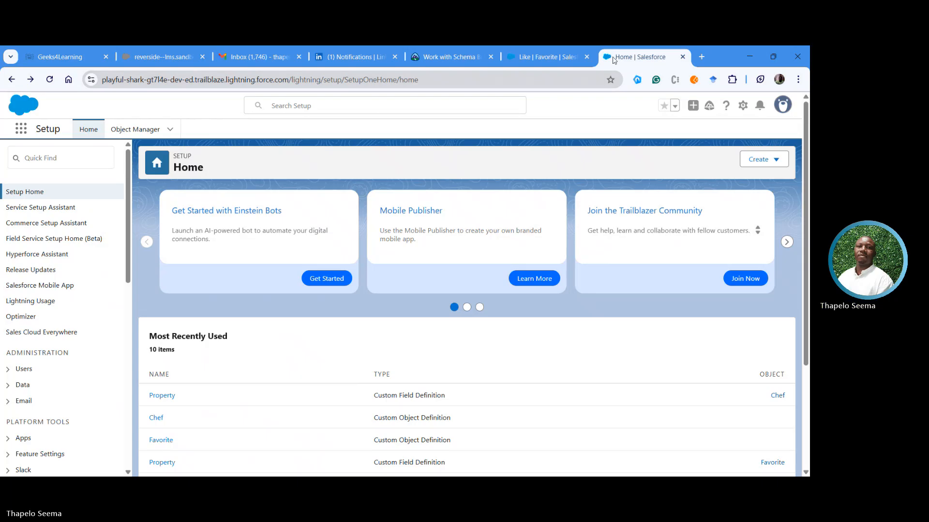
left_click(571, 59)
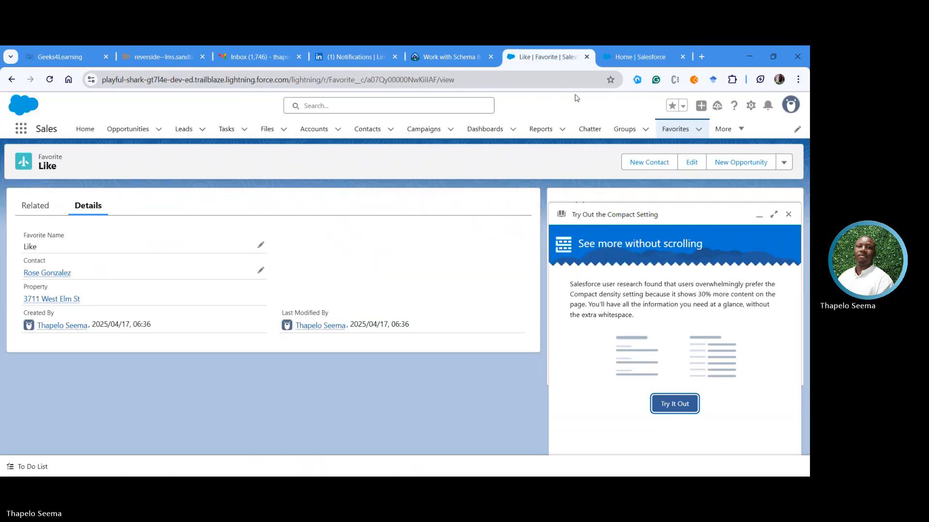
left_click(643, 53)
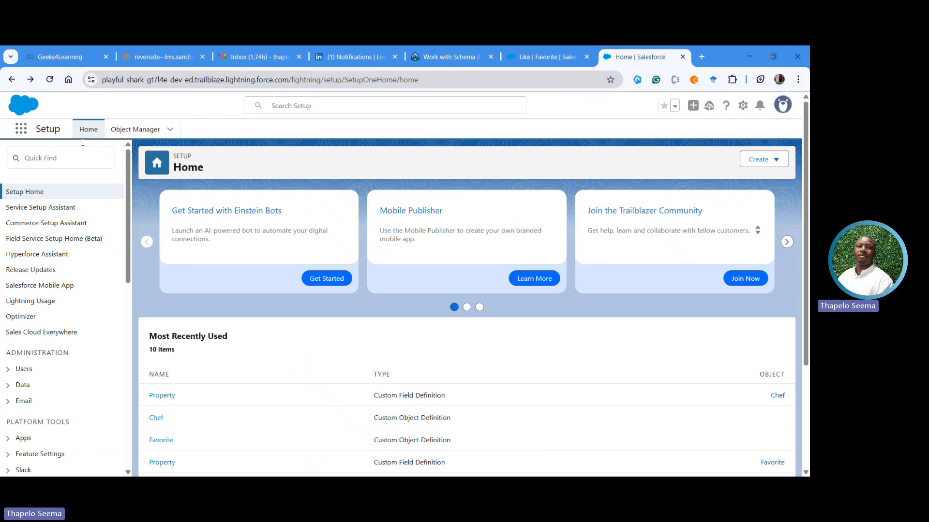
left_click(65, 160)
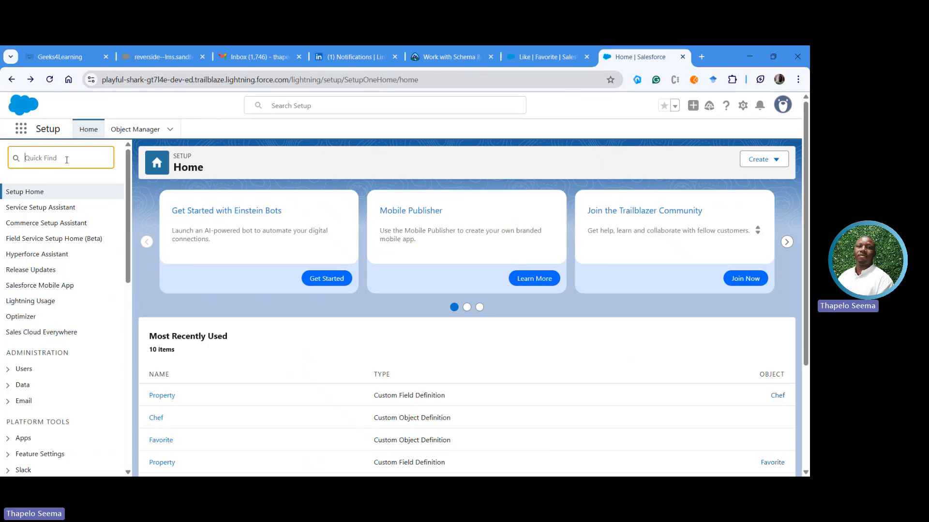
type("Sc")
type("he")
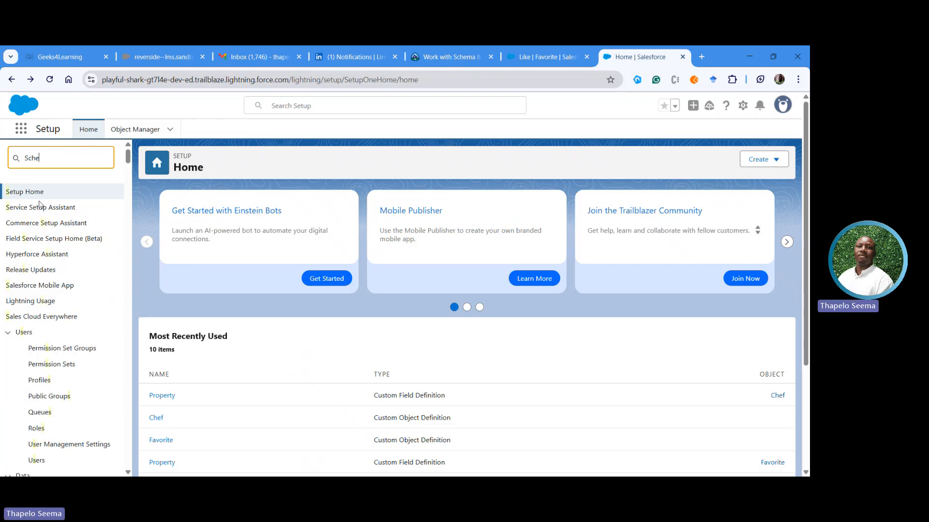
type("ma")
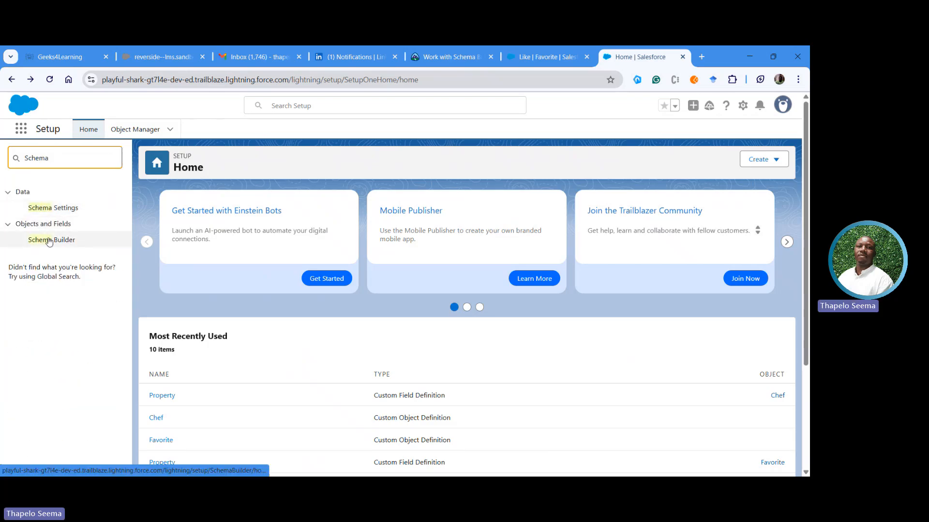
left_click(68, 245)
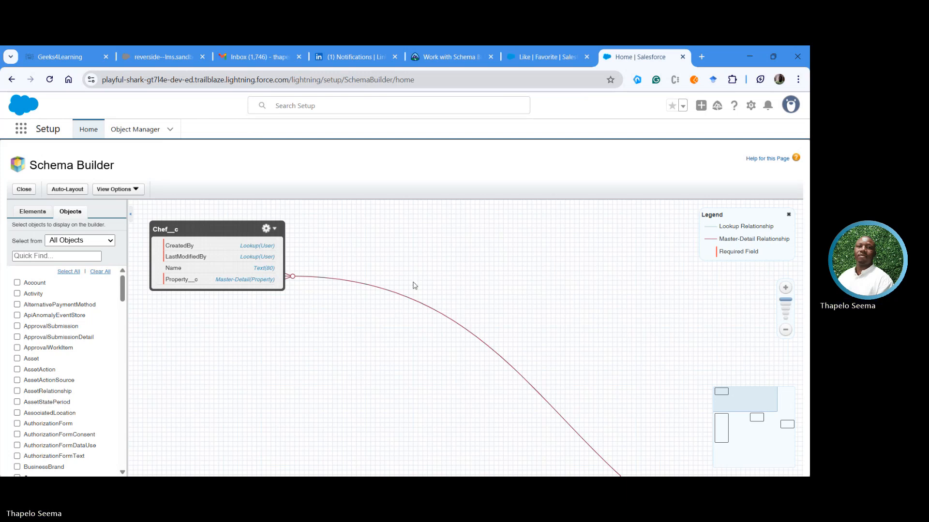
Clear all objects from the Schema Builder canvas and display the Contact object
scroll(494, 373, "down", 5)
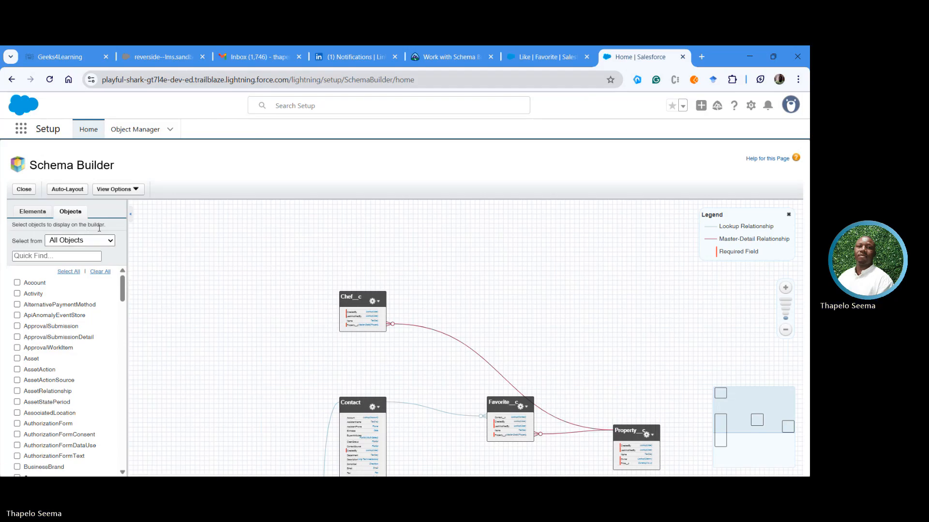
left_click(106, 273)
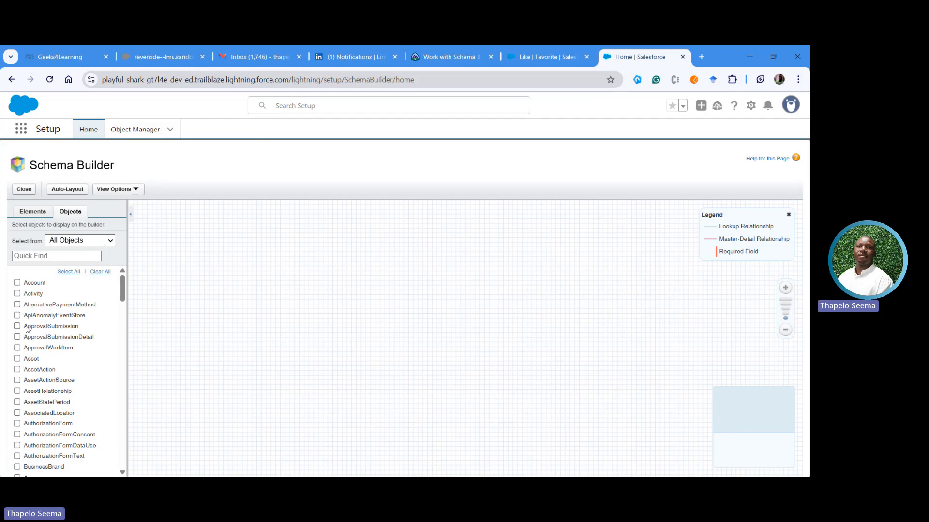
scroll(28, 331, "down", 3)
scroll(27, 336, "down", 5)
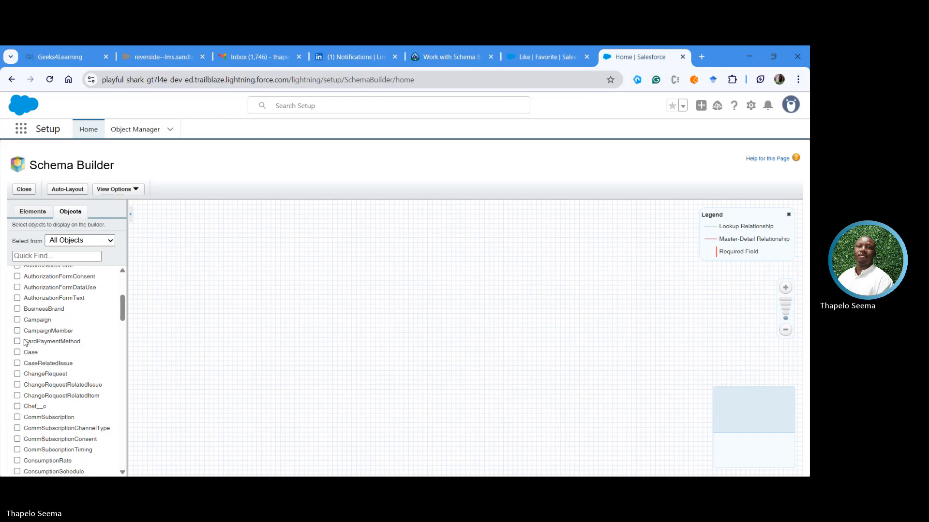
scroll(24, 340, "down", 3)
scroll(24, 341, "down", 3)
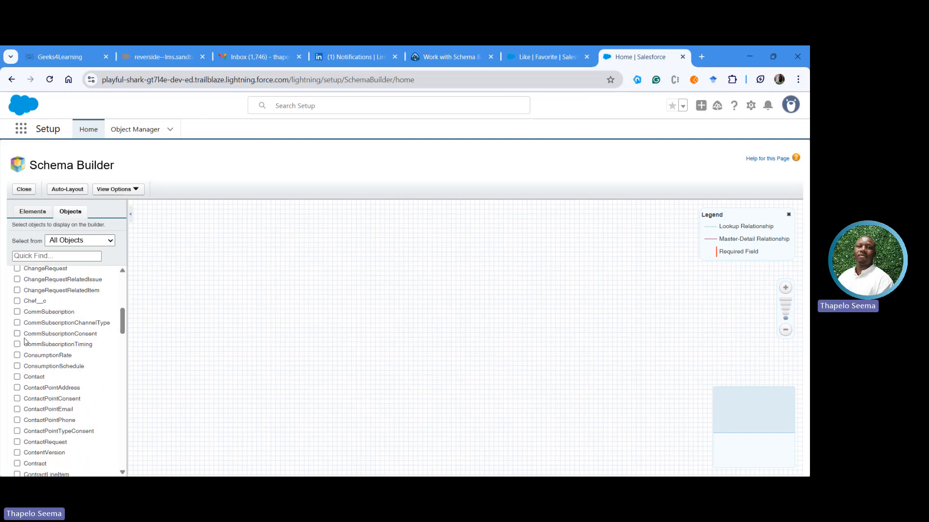
left_click(17, 377)
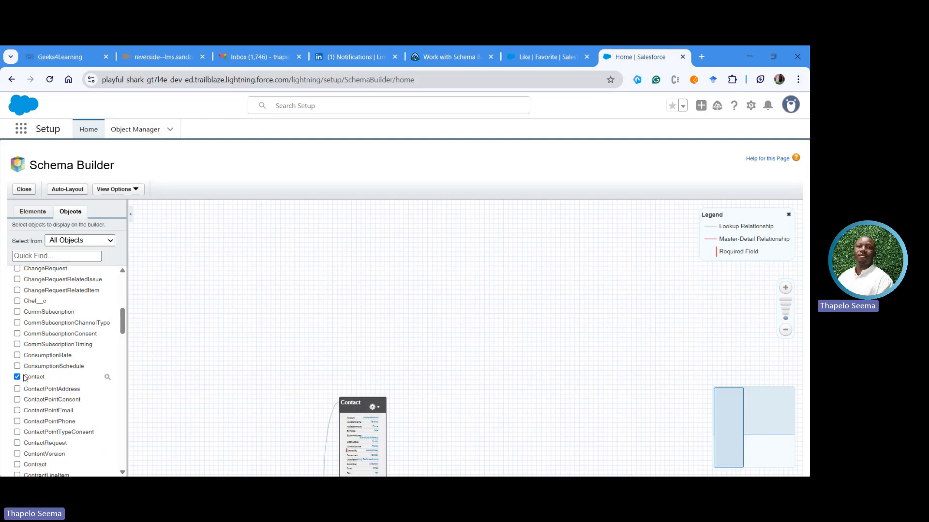
Filter the object list by Prop and add the Property__c object to the canvas
scroll(68, 382, "down", 1)
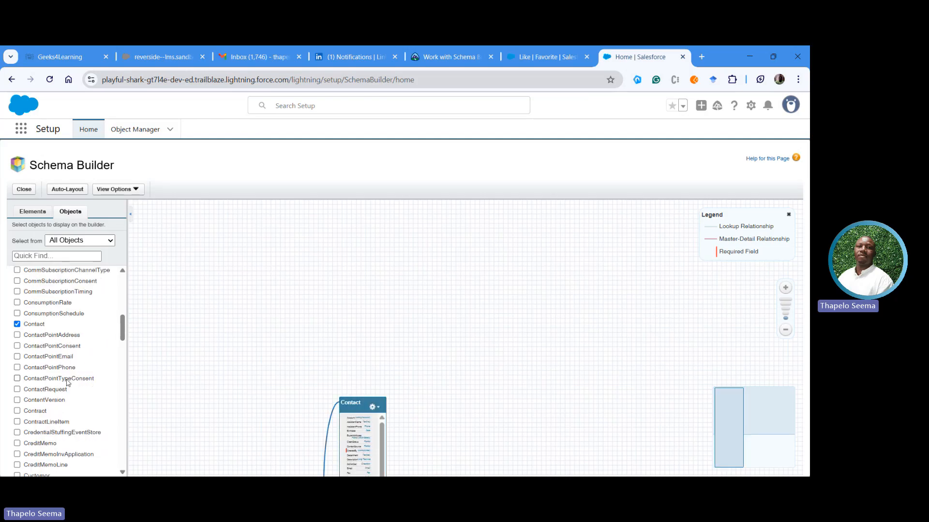
scroll(42, 346, "down", 2)
scroll(41, 345, "up", 1)
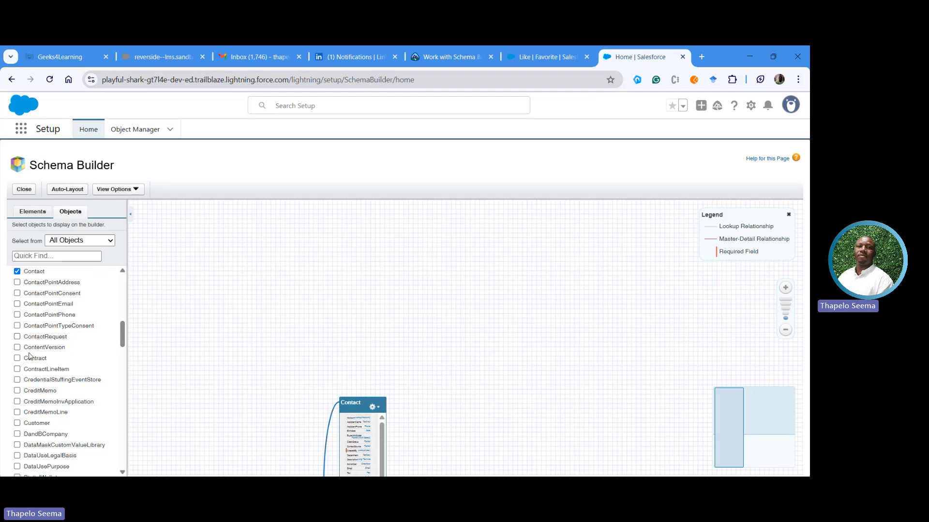
scroll(31, 371, "down", 5)
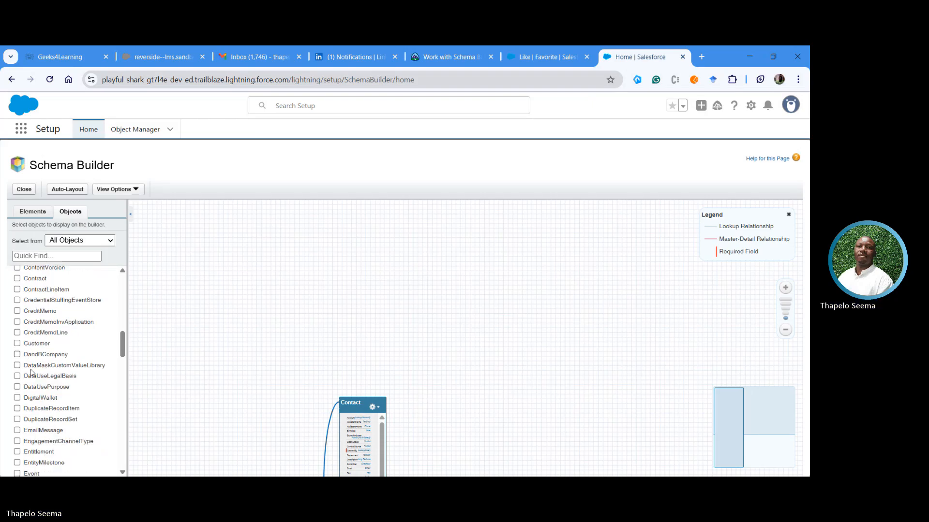
scroll(30, 374, "down", 2)
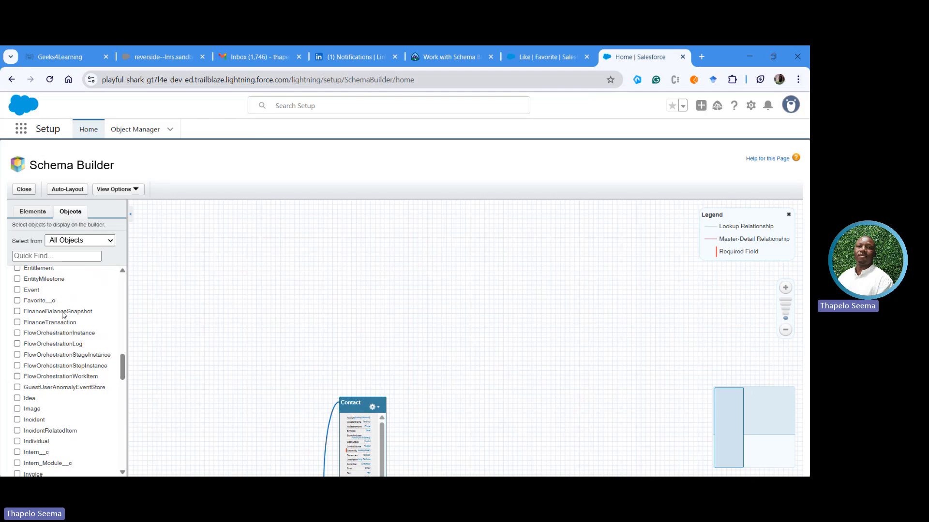
left_click(55, 257)
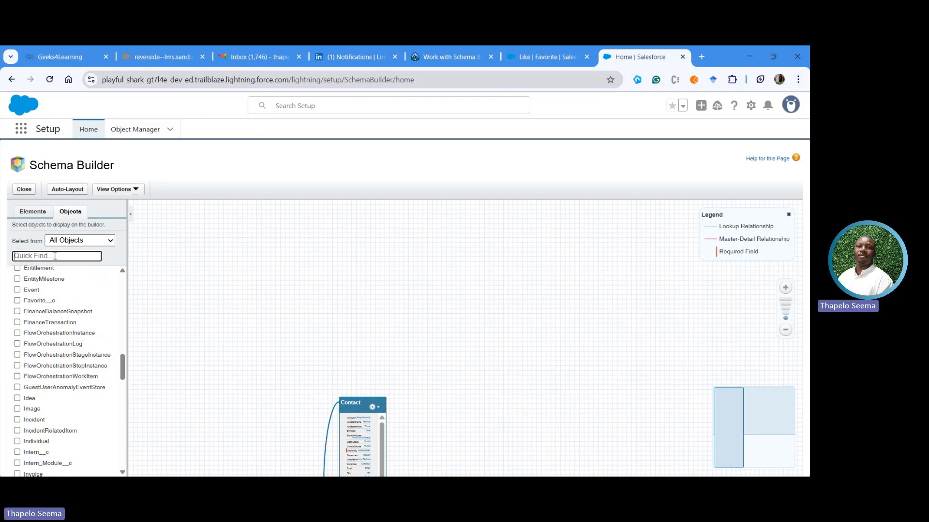
type("Prop")
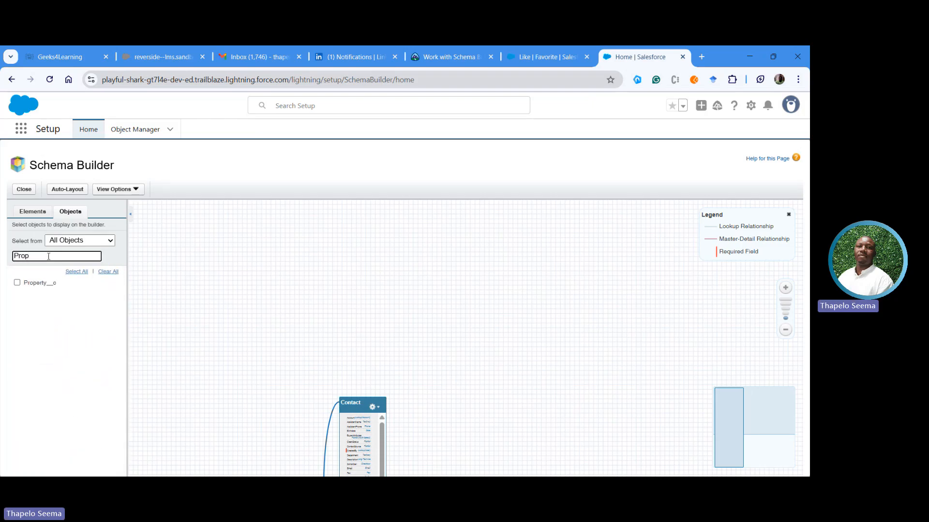
left_click(17, 287)
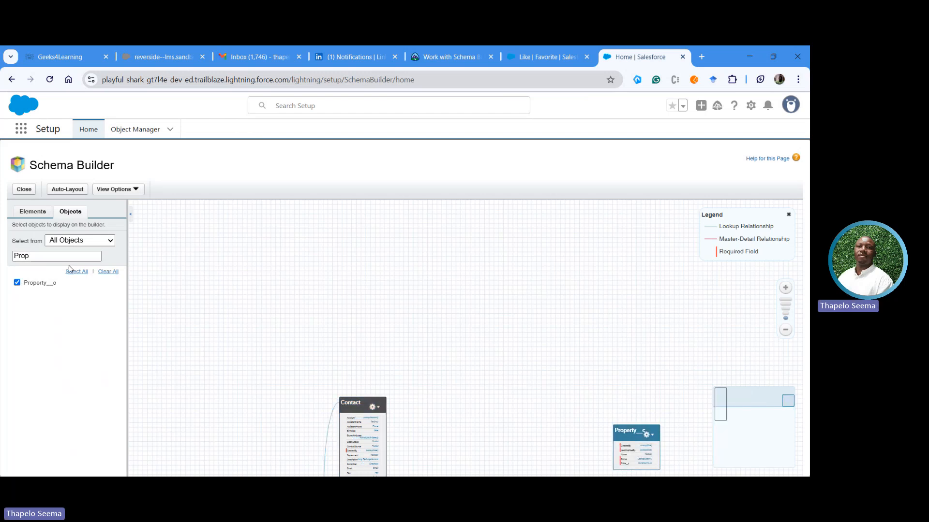
Replace the object list filter with Fa and add the Favorite__c object to the canvas
left_click(38, 255)
key("BackSpace")
key("BackSpace")
key("BackSpace")
key("BackSpace")
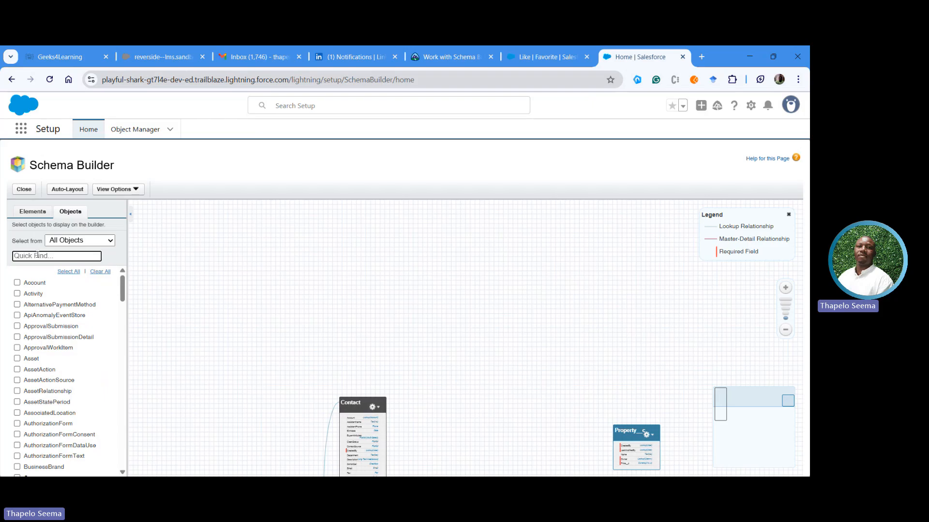
type("Fa")
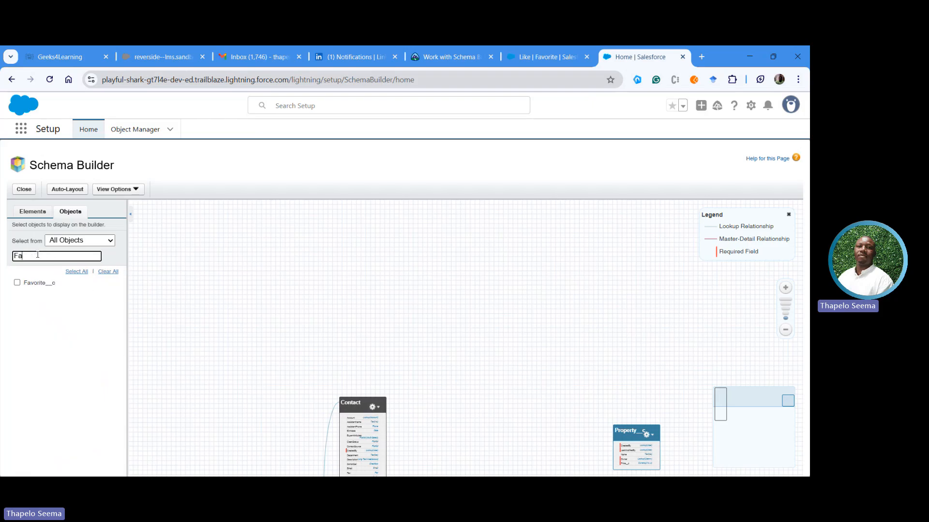
left_click(16, 283)
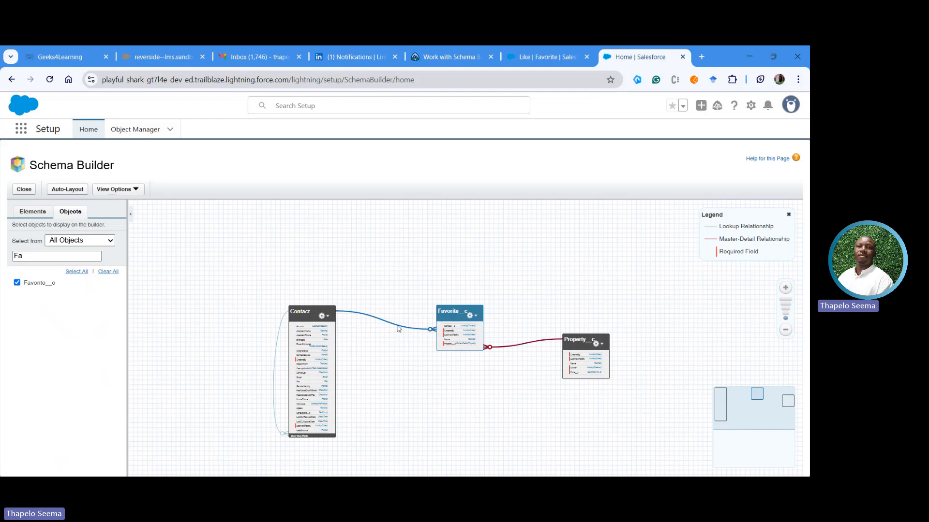
Examine the relationship lines linking Favorite__c to Contact and Property__c, along with the fields of each object
mouse_move(399, 329)
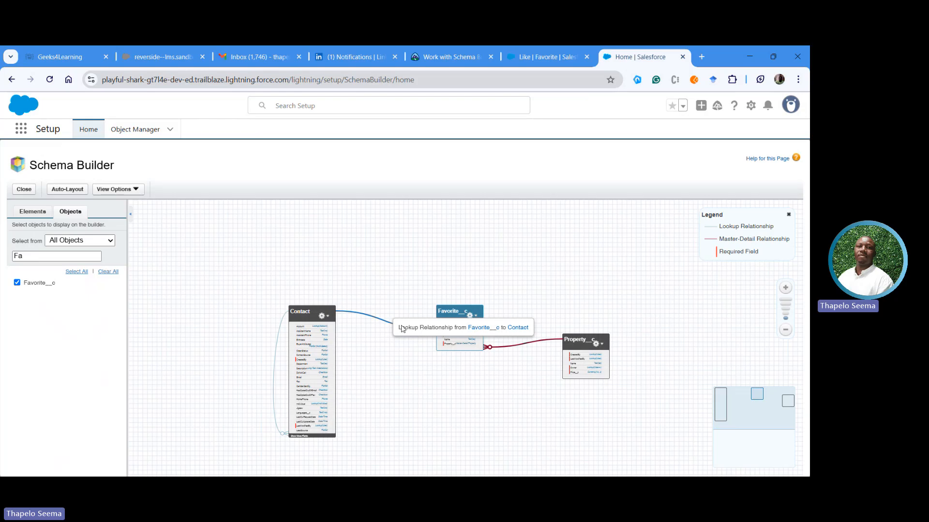
mouse_move(521, 349)
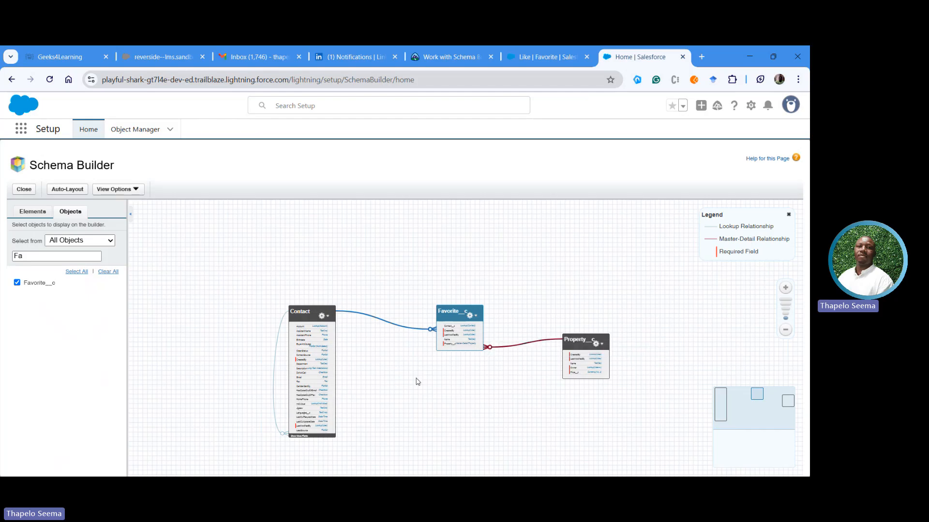
key("ctrl+plus")
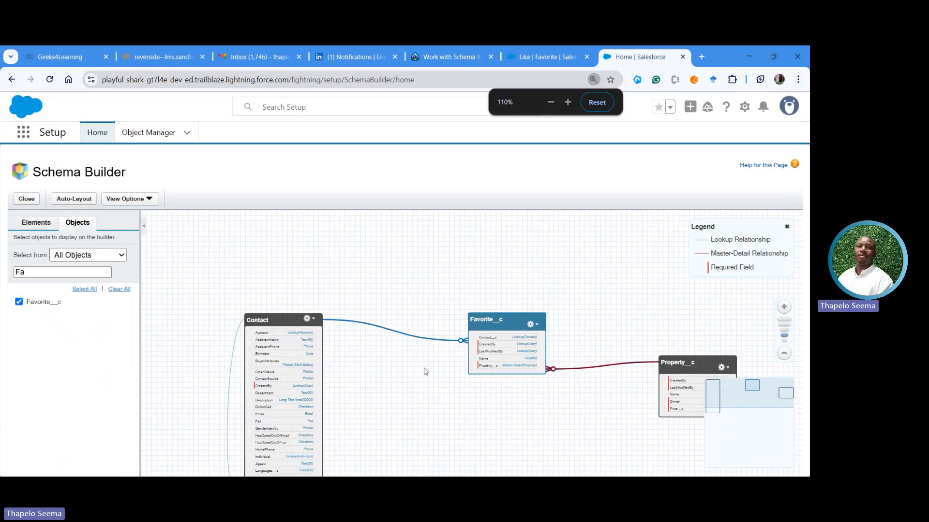
scroll(426, 373, "up", 1)
left_click_drag(429, 373, 387, 369)
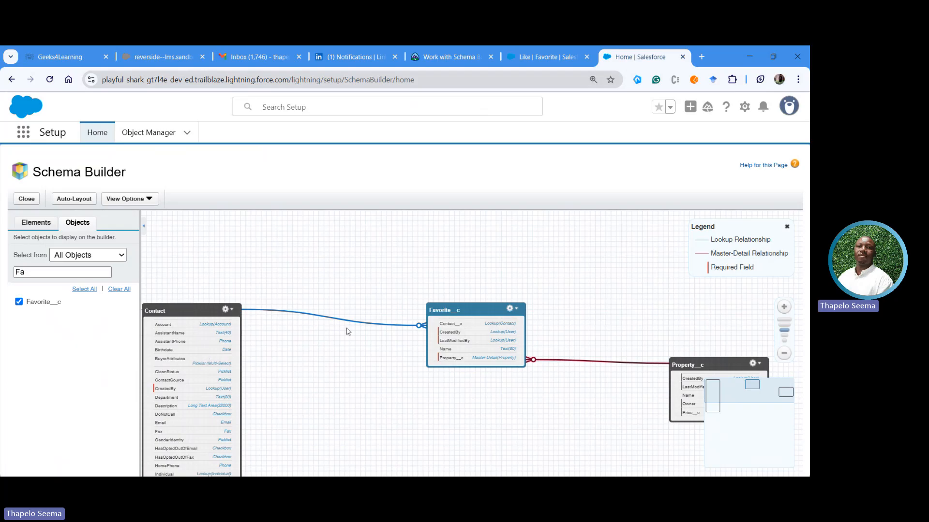
mouse_move(347, 325)
left_click_drag(515, 402, 468, 374)
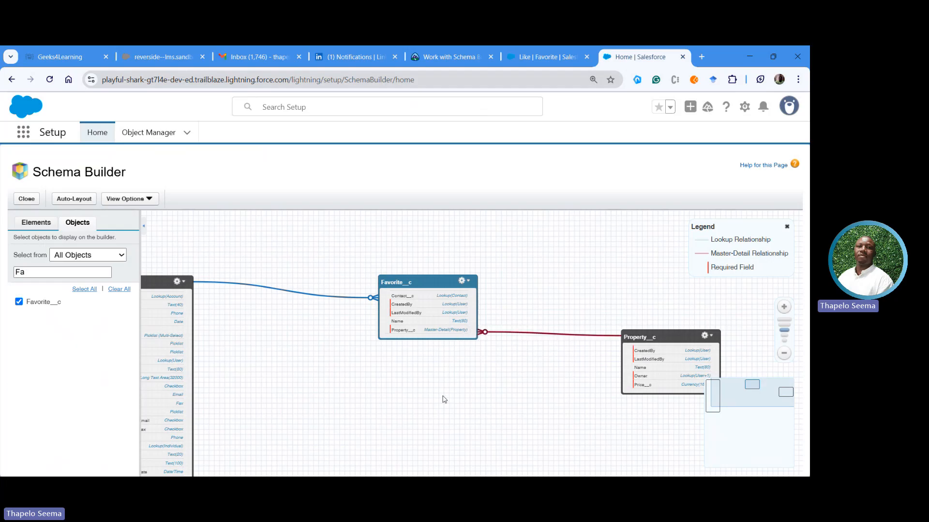
left_click_drag(441, 398, 496, 379)
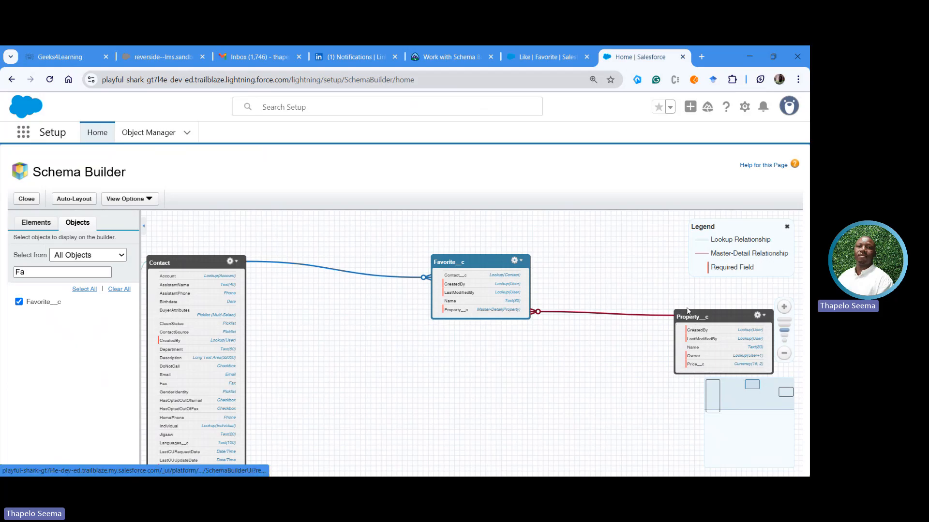
mouse_move(681, 326)
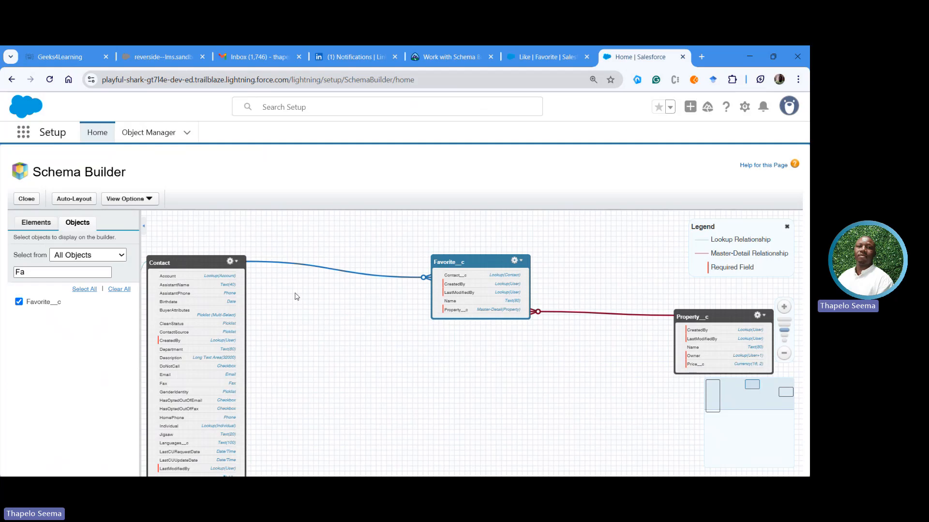
key("ctrl+minus")
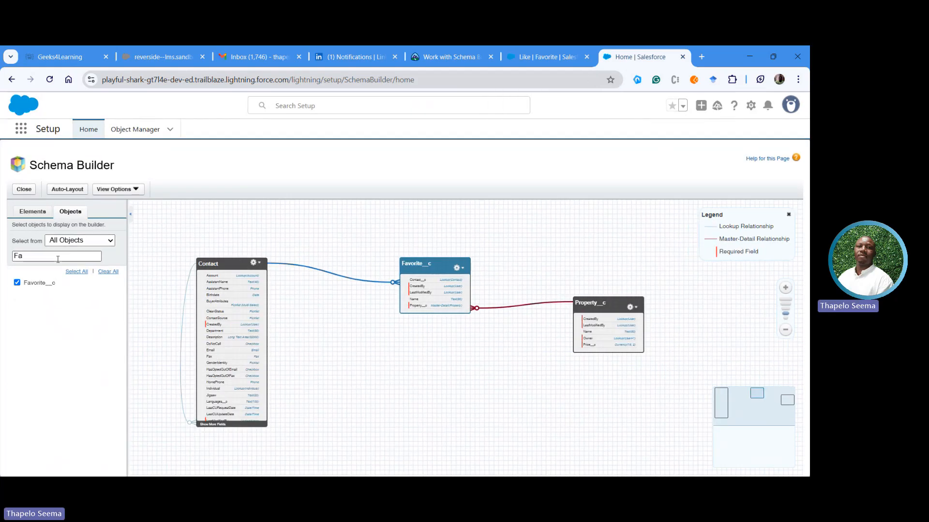
Clear the Fa filter from the object list
left_click(47, 260)
key("BackSpace")
key("BackSpace")
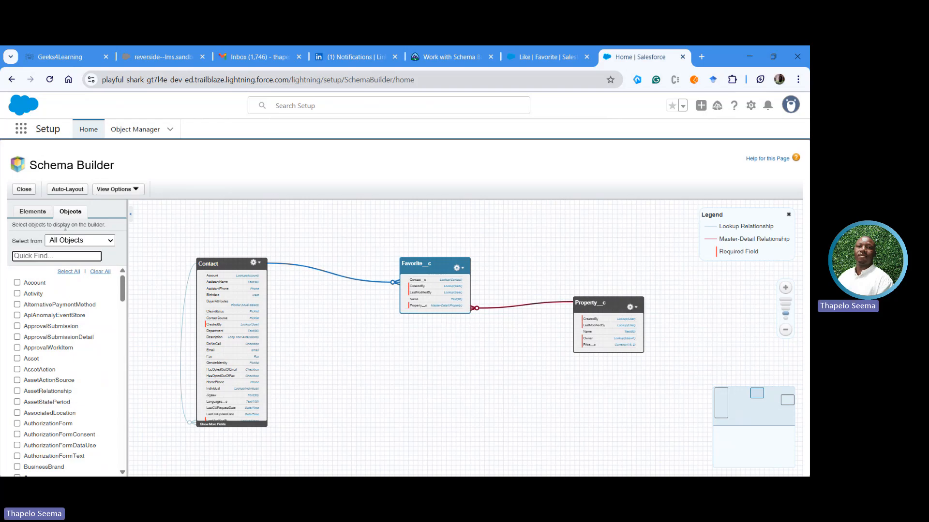
Create a custom object on the canvas with the label Room and plural label Rooms, and save it
left_click(32, 213)
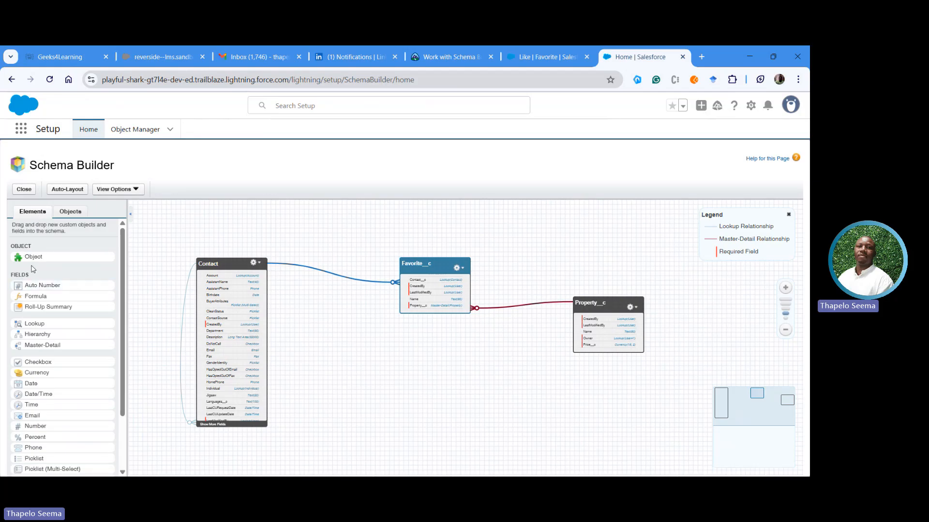
left_click_drag(34, 258, 422, 345)
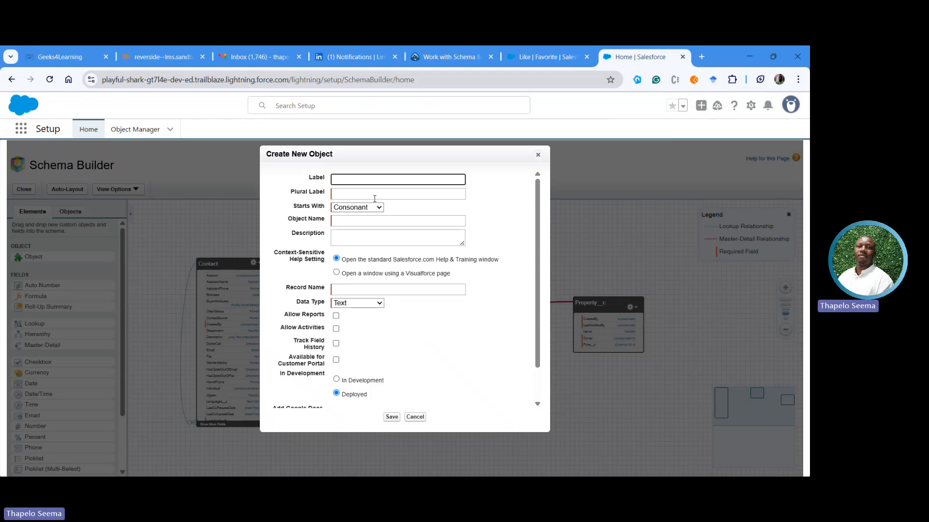
type("R")
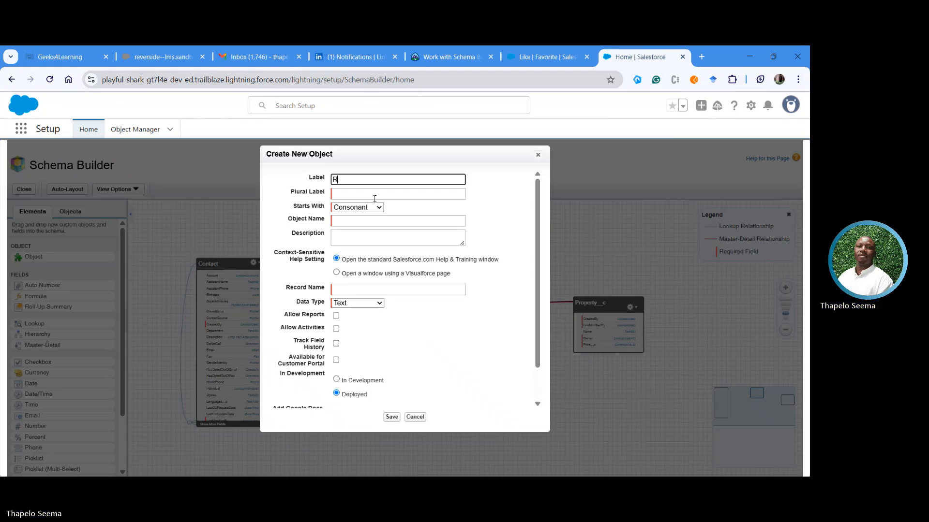
type("oom")
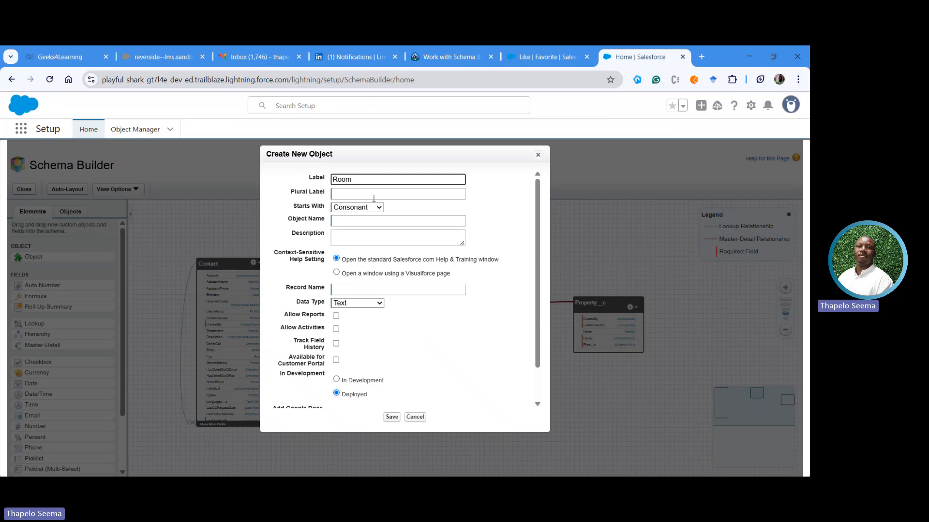
left_click(348, 196)
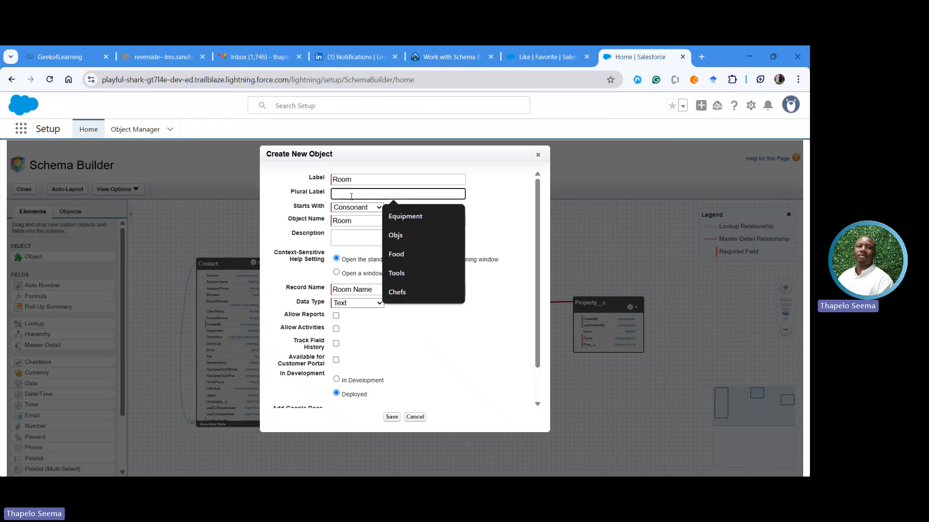
type("Rooms")
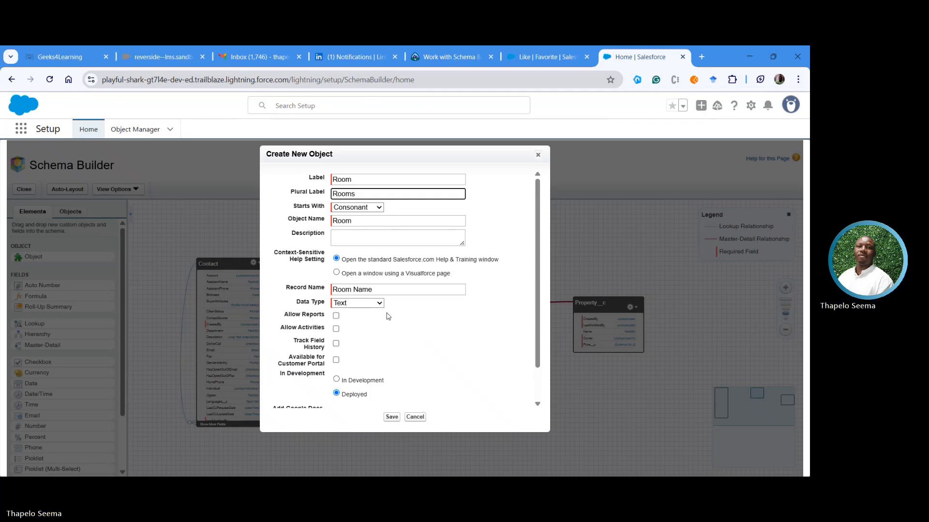
scroll(372, 329, "down", 2)
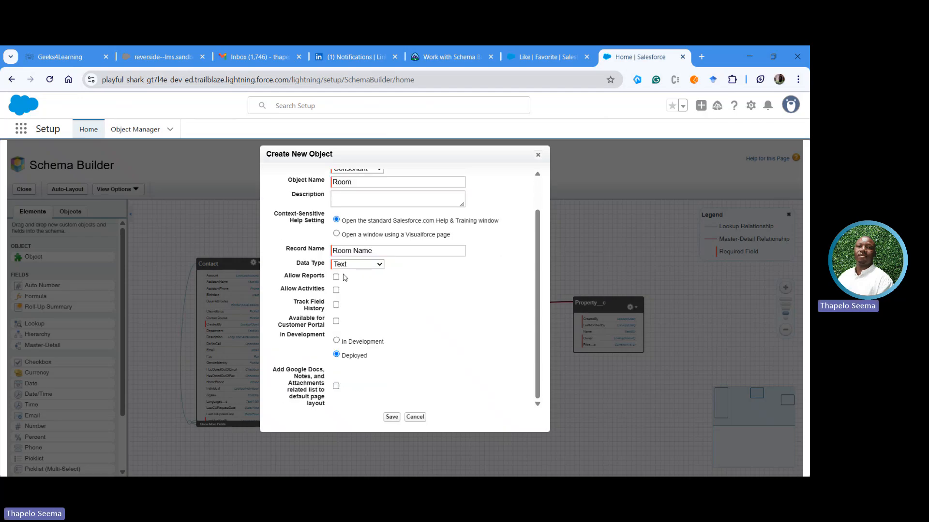
left_click(393, 419)
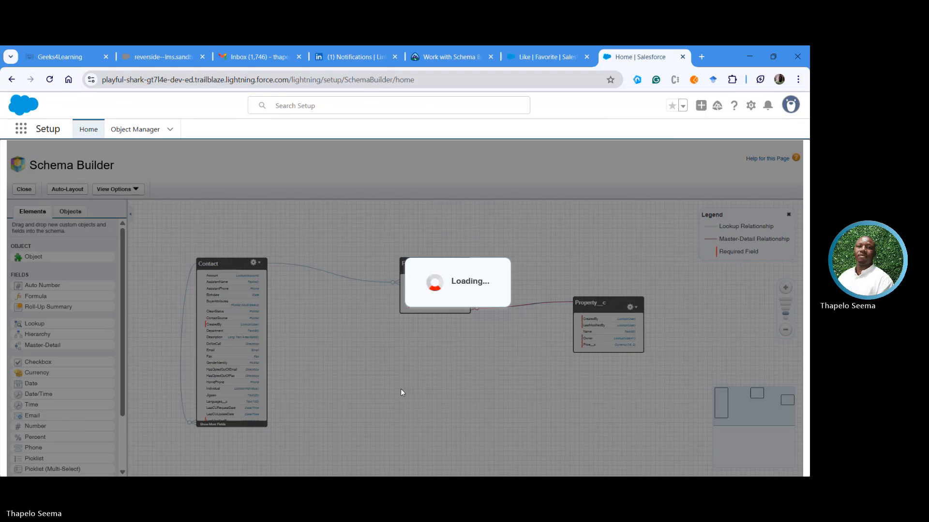
Reload Schema Builder and auto-arrange the canvas to view Room__c together with Contact, Favorite__c and Property__c
left_click(49, 80)
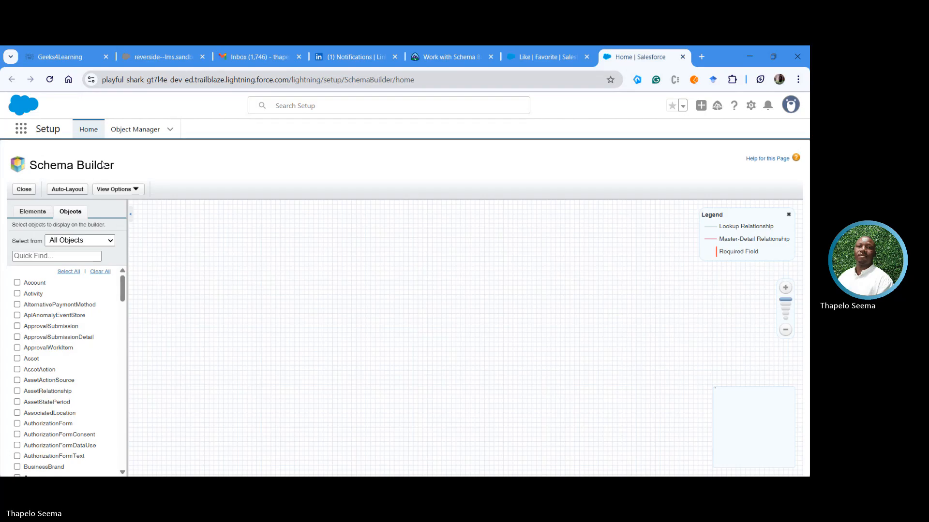
left_click(69, 189)
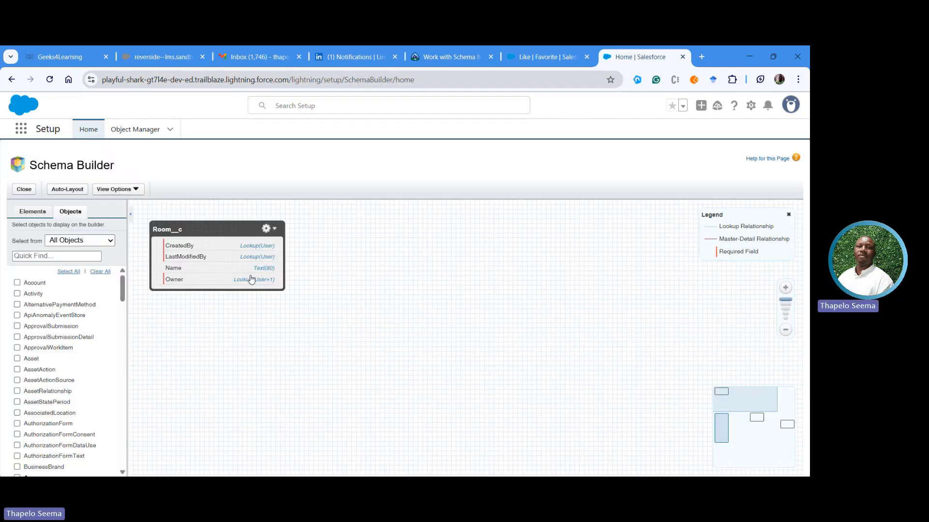
left_click_drag(396, 363, 432, 205)
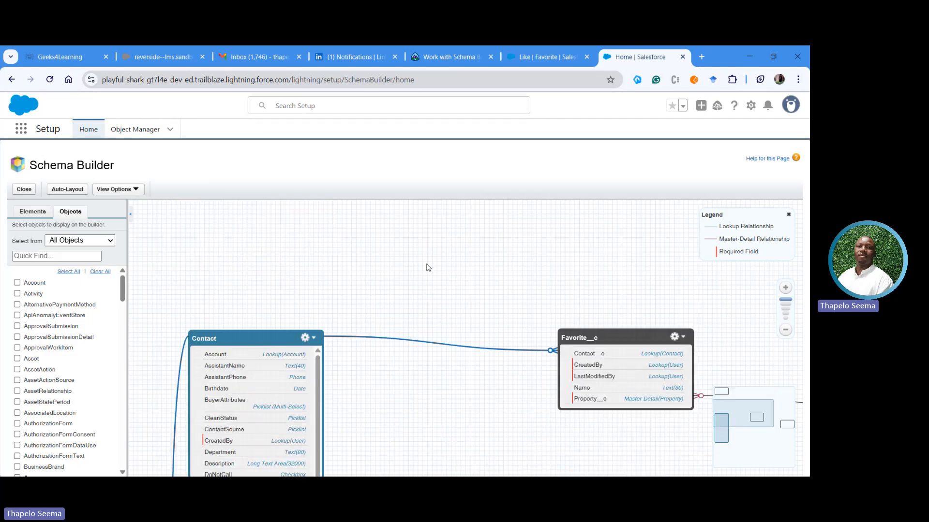
scroll(427, 273, "down", 3)
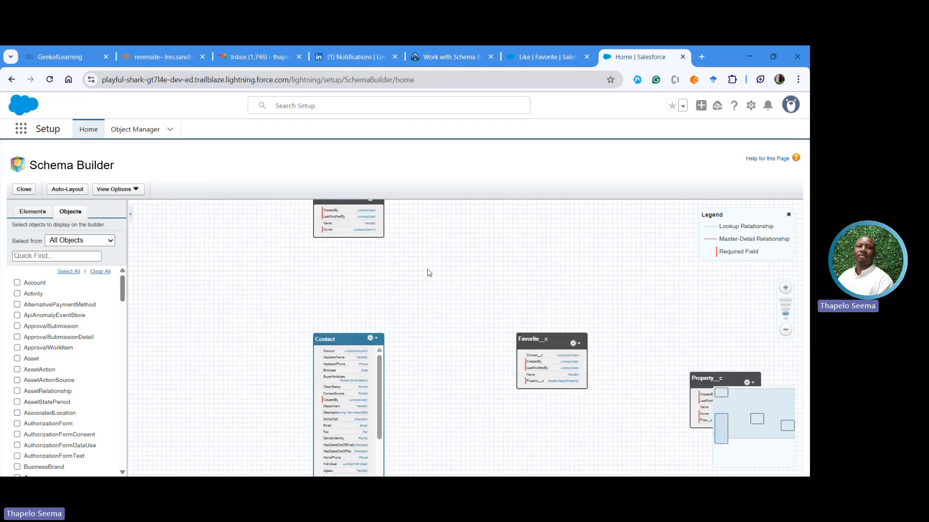
left_click_drag(437, 284, 373, 282)
scroll(405, 291, "down", 1)
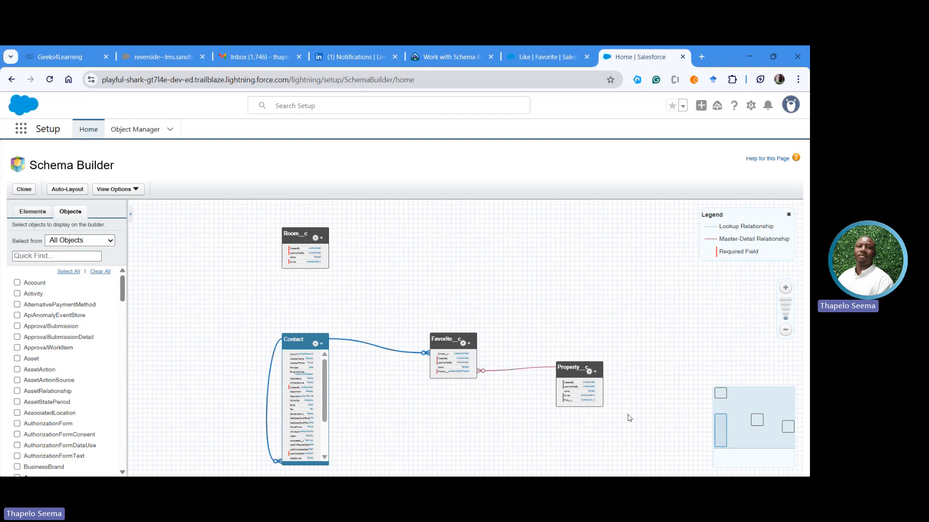
scroll(440, 287, "up", 2)
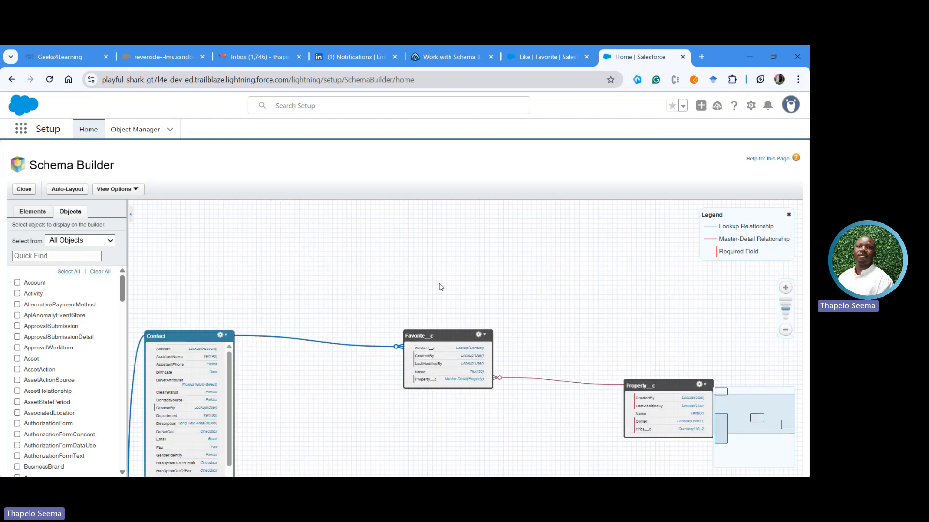
scroll(440, 287, "down", 1)
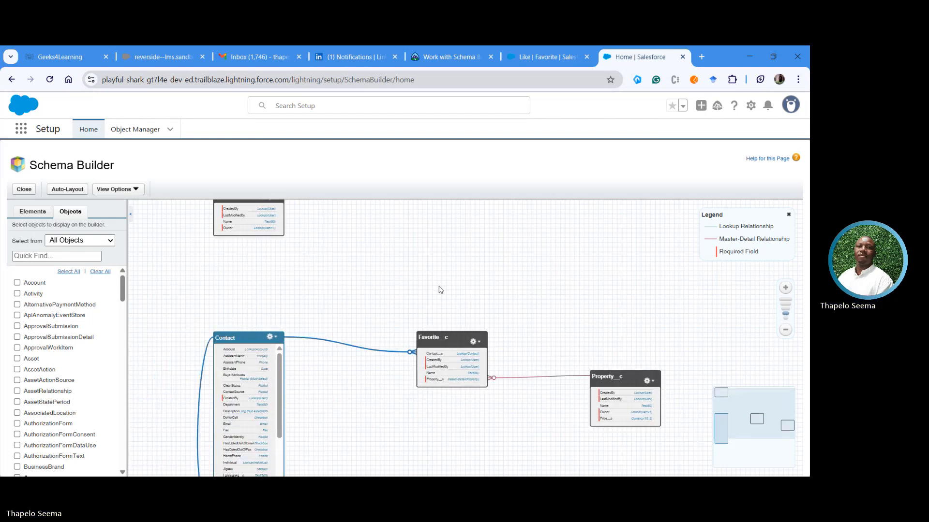
scroll(440, 289, "down", 2)
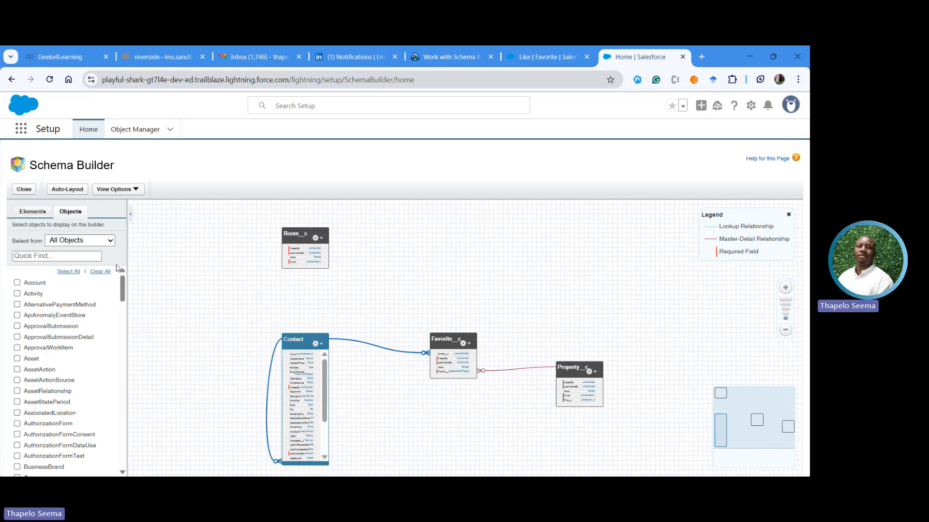
Add a Master-Detail field labelled Room to the Room__c object, relate it to Property, and save it
left_click(30, 214)
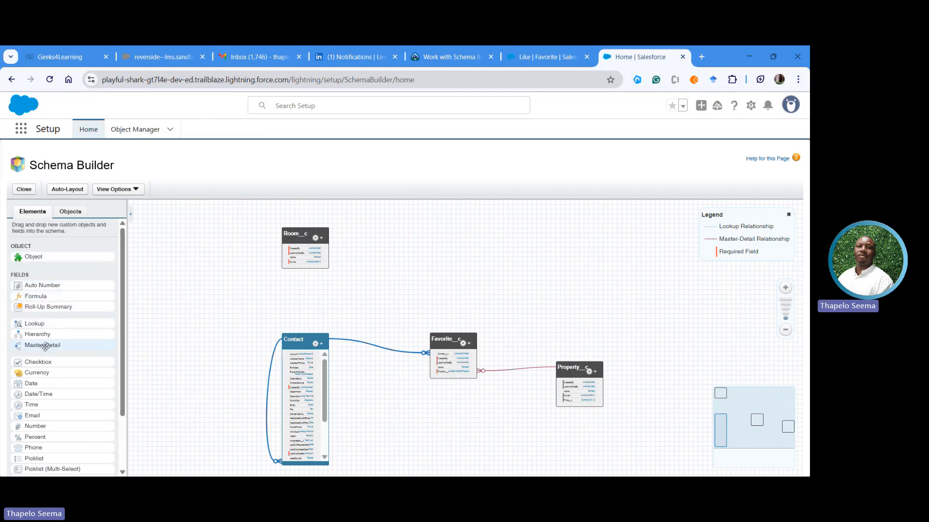
left_click_drag(45, 347, 302, 260)
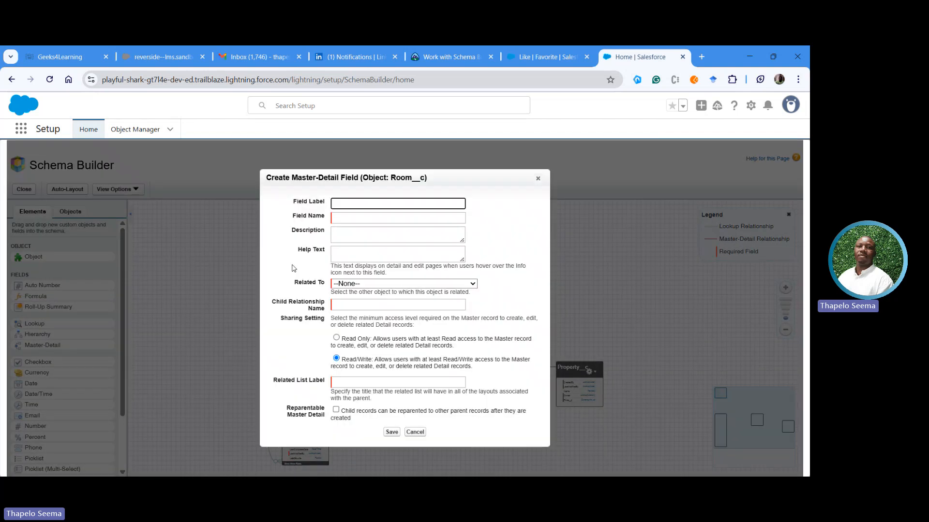
type("Room")
left_click(358, 220)
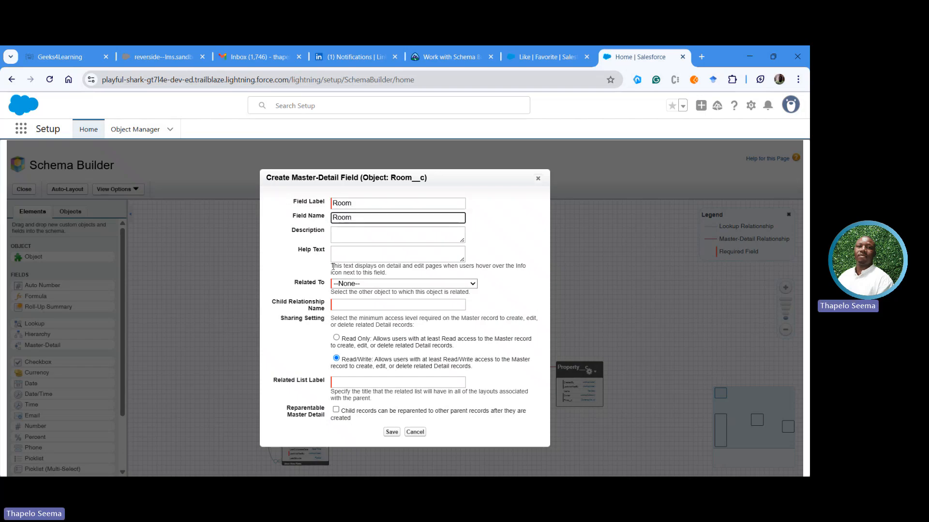
left_click(353, 286)
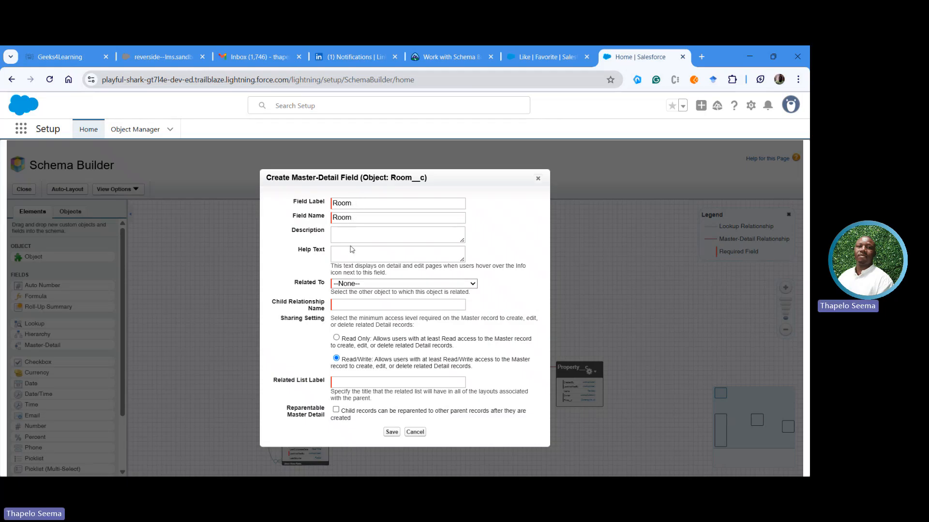
left_click(364, 175)
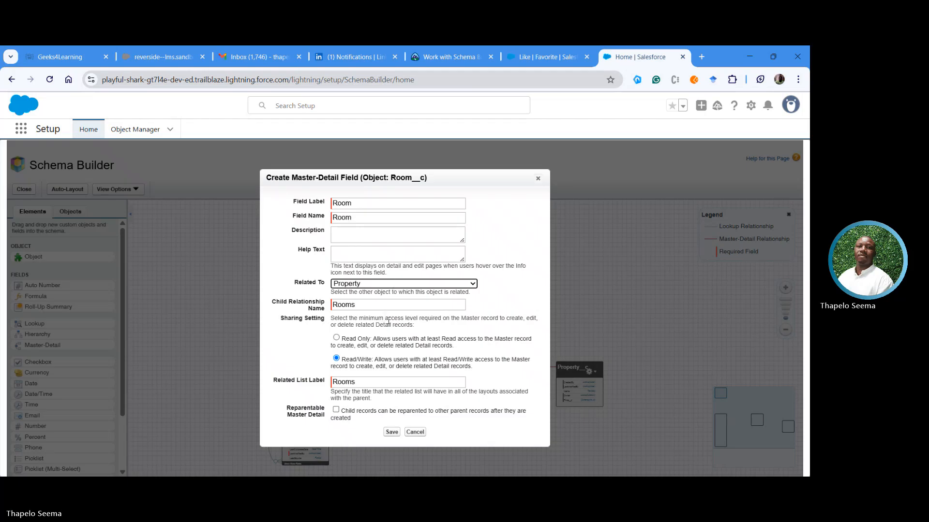
left_click(390, 433)
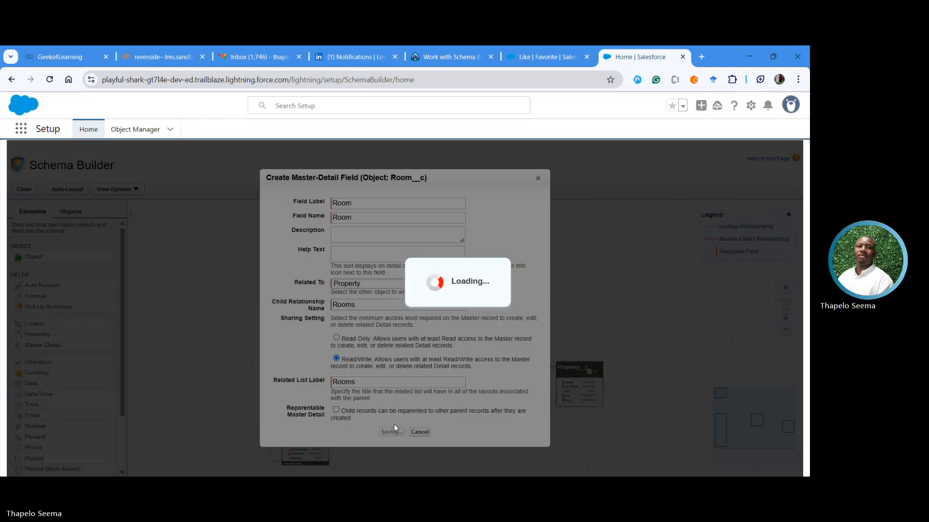